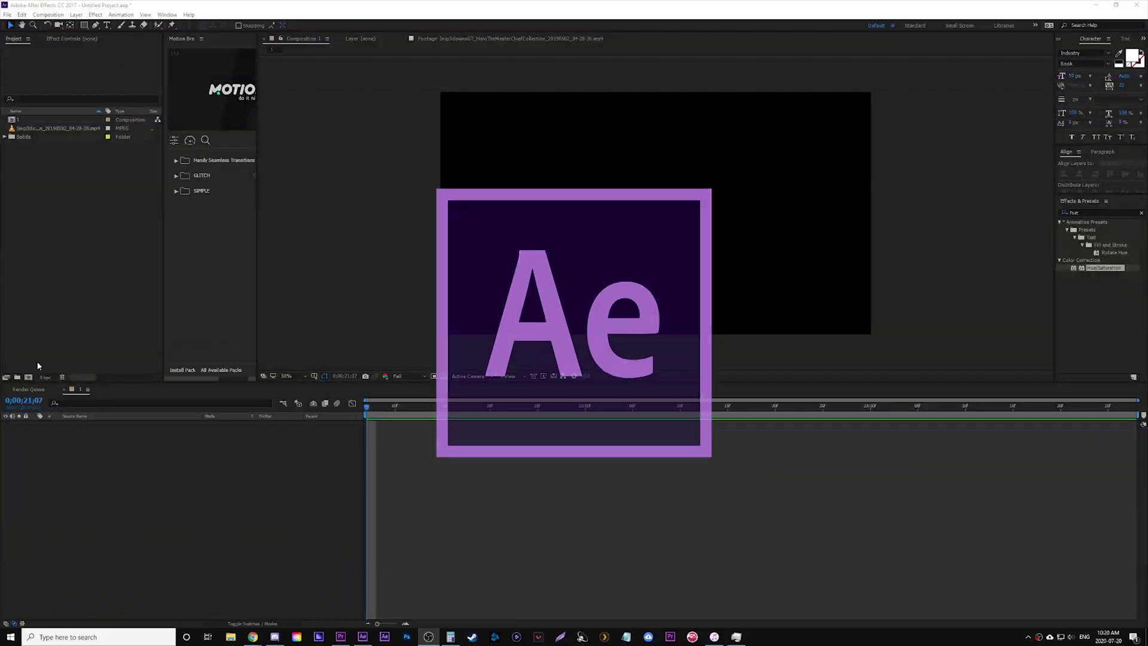
Add a new full-frame 1920×1080 black solid layer, Black Solid 2, to the composition.
click(78, 16)
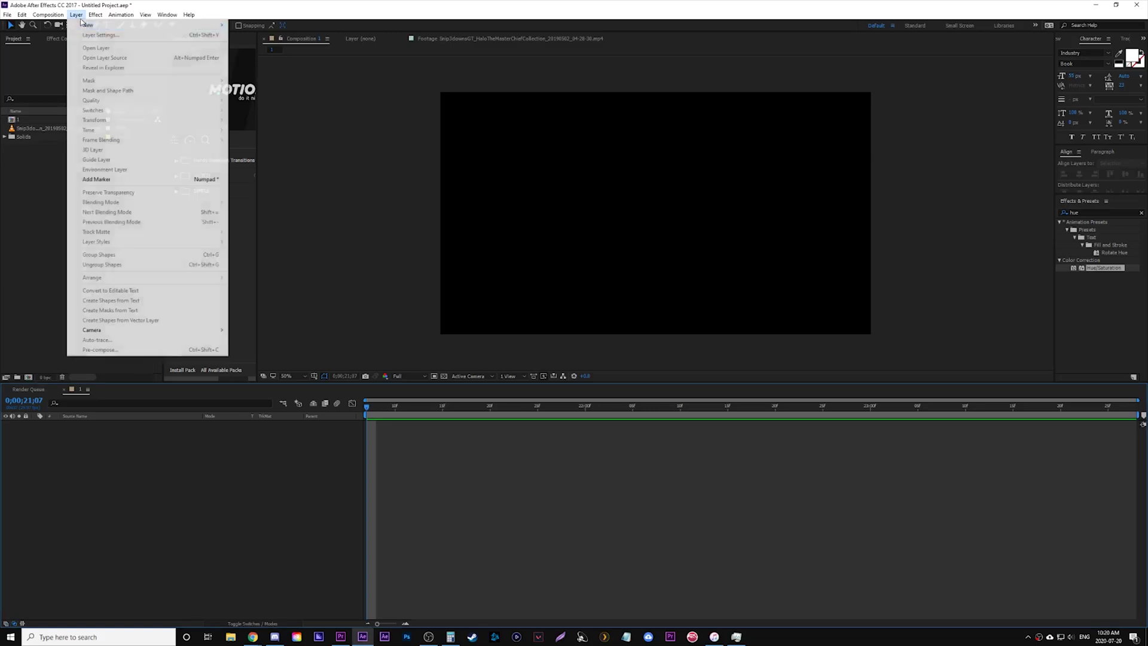
mouse_move(84, 24)
click(266, 36)
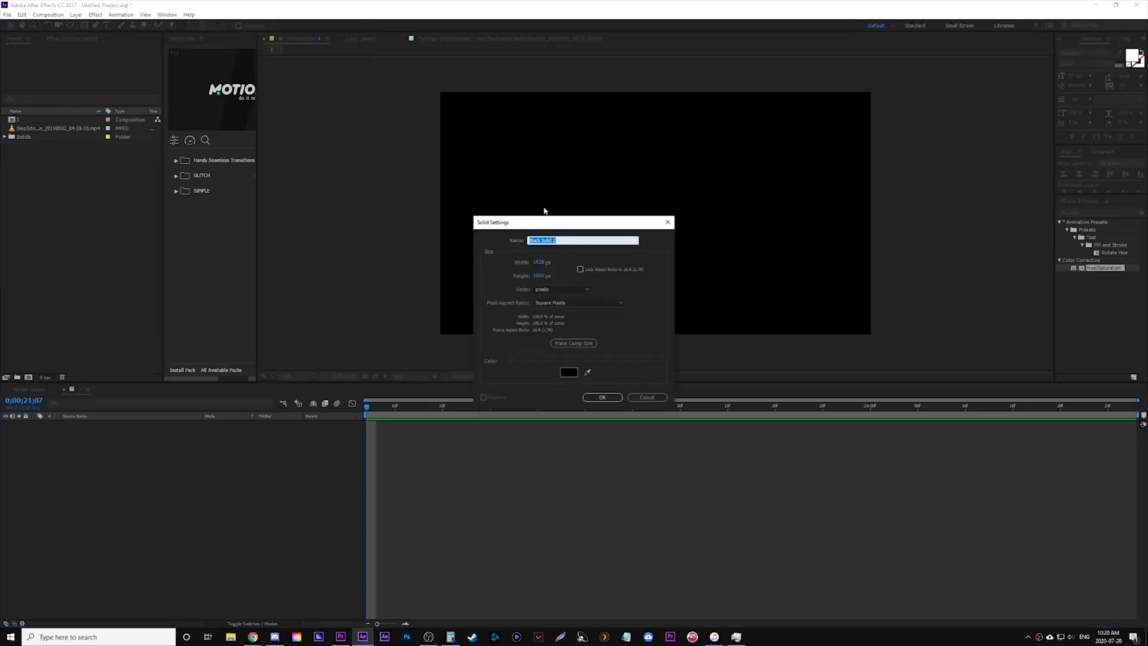
click(569, 372)
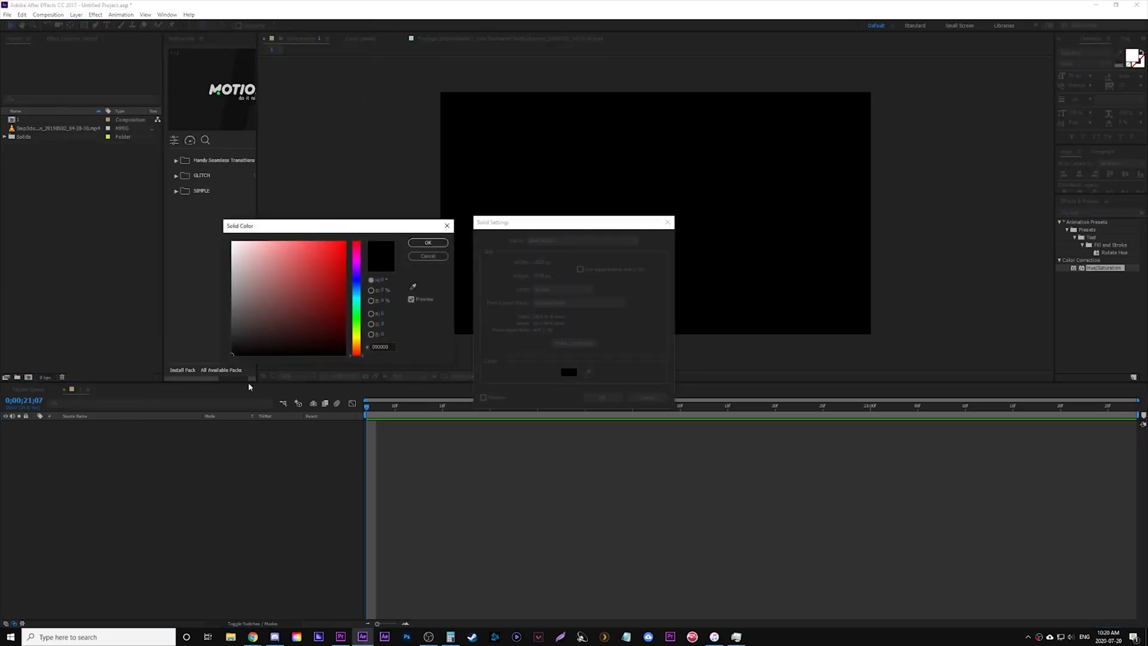
click(428, 242)
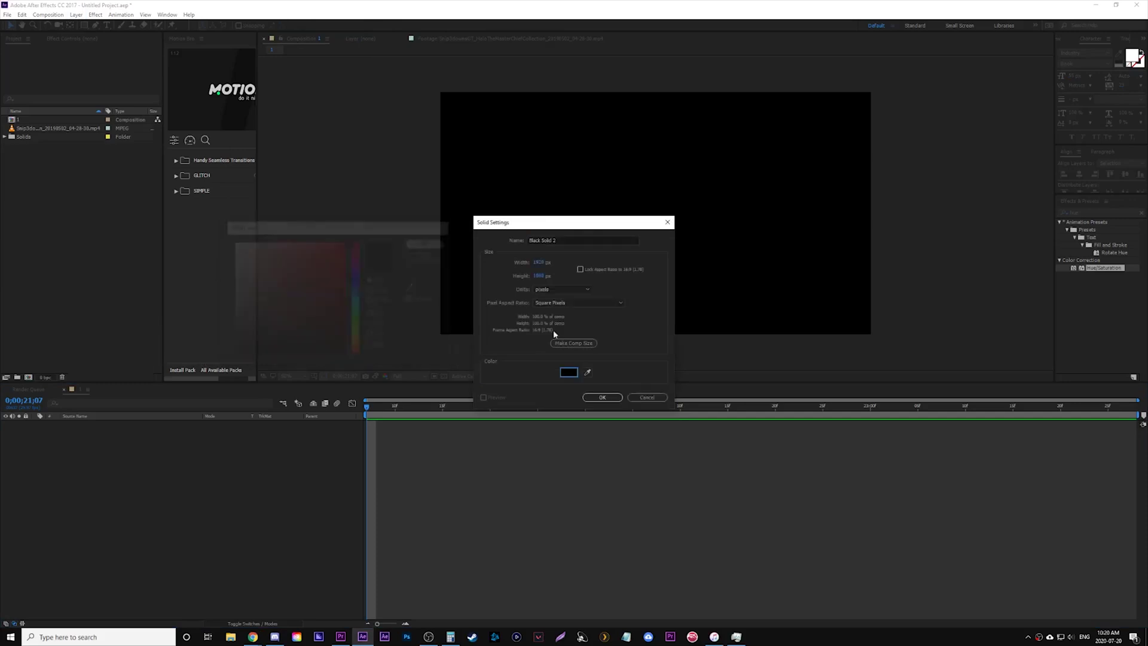
click(601, 397)
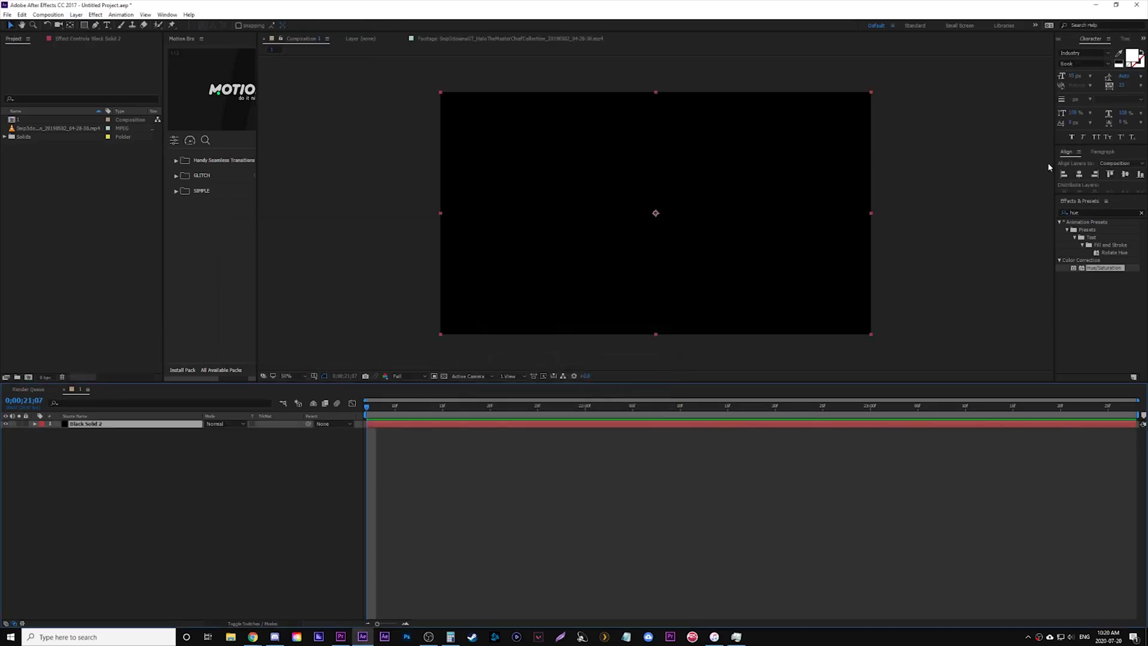
click(1141, 213)
Apply Fractal Noise to Black Solid 2 with Dynamic Progressive fractal type and Spline noise.
text(frac)
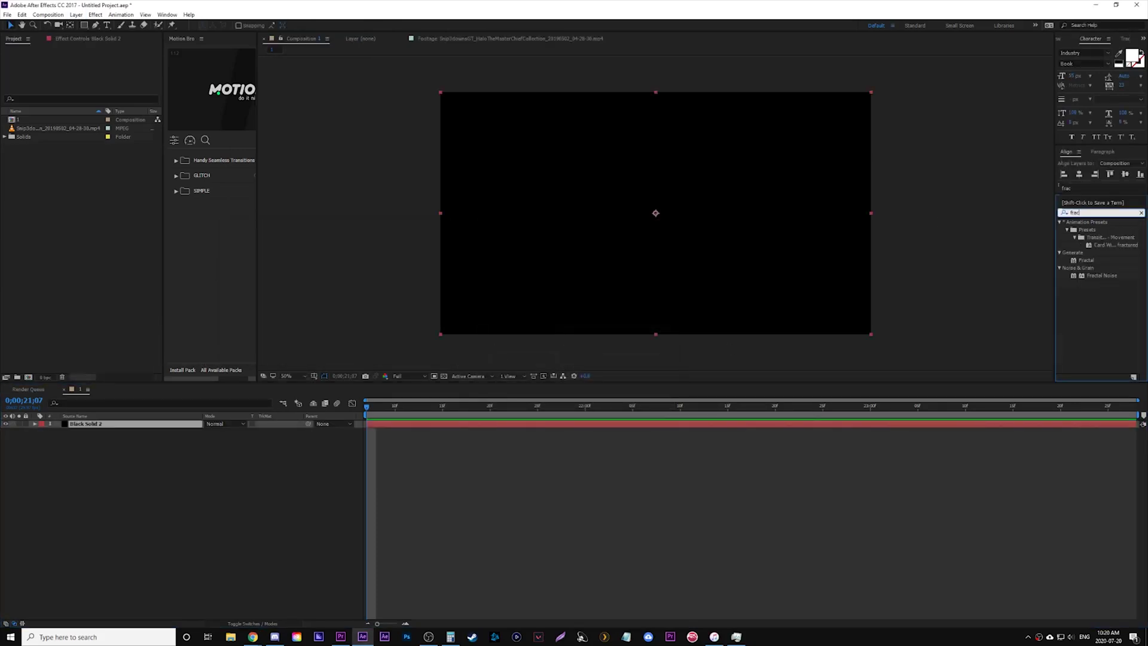
drag(1085, 276, 565, 426)
click(119, 65)
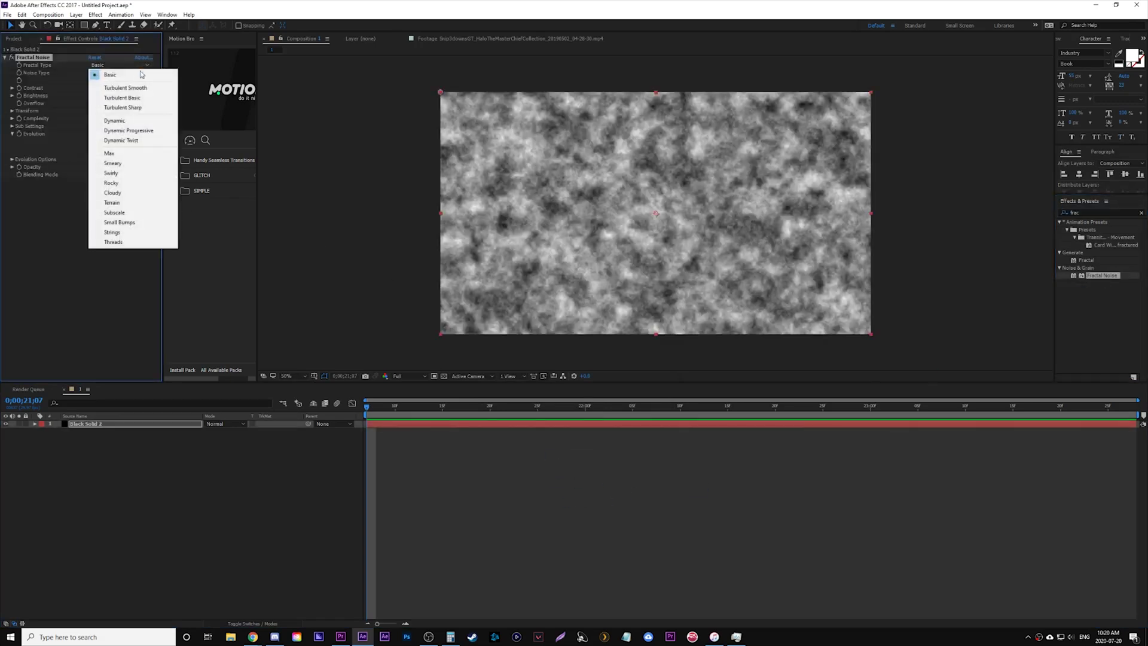
click(126, 129)
click(123, 73)
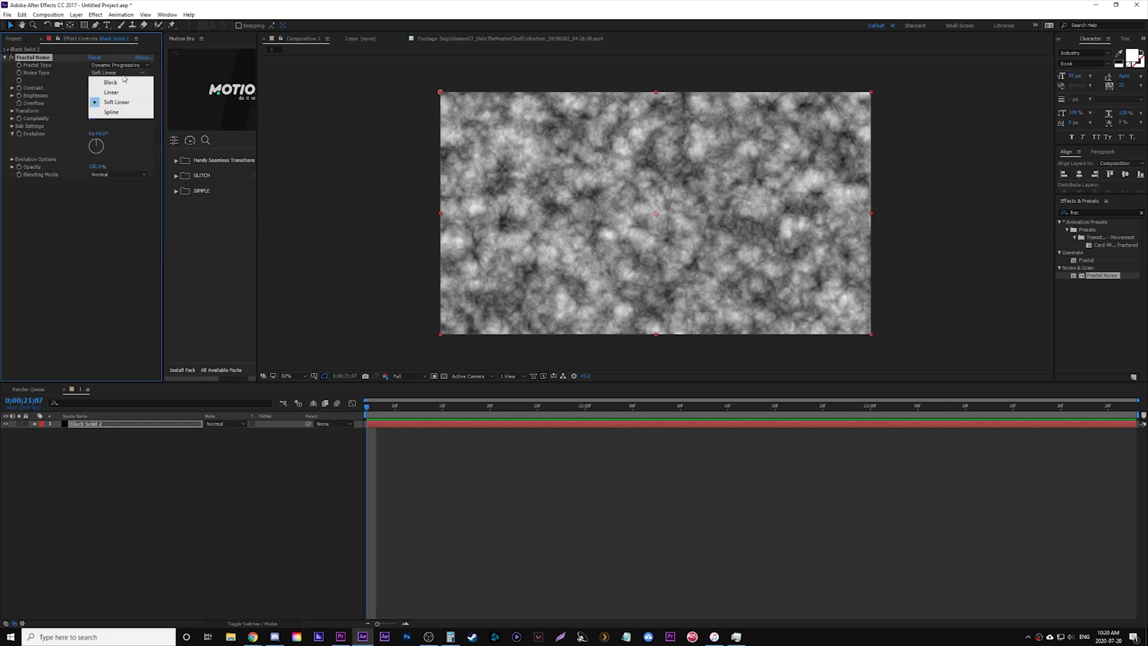
click(118, 113)
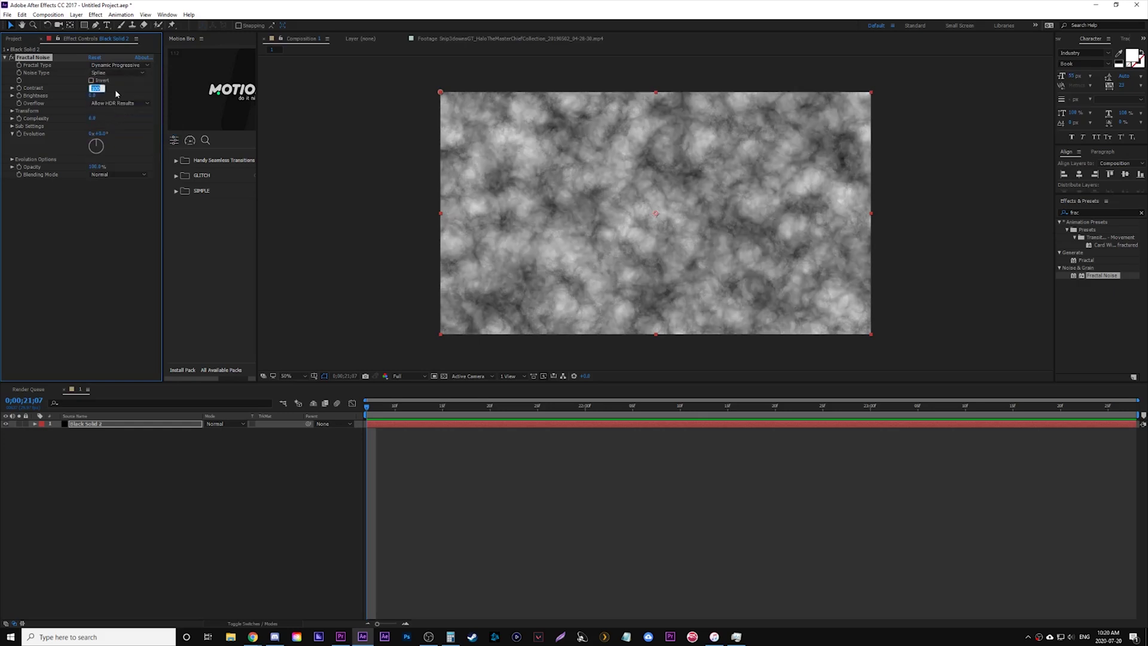
Set the noise to Contrast 220, Brightness -70, Complexity 1 and Scale 750.
click(142, 219)
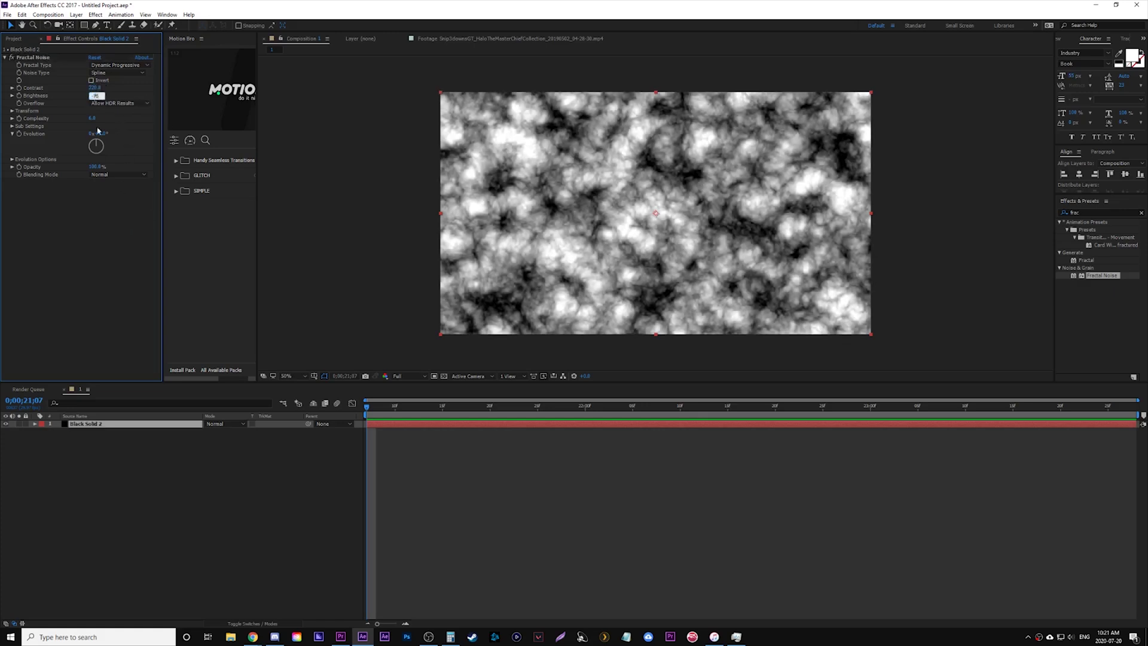
click(96, 257)
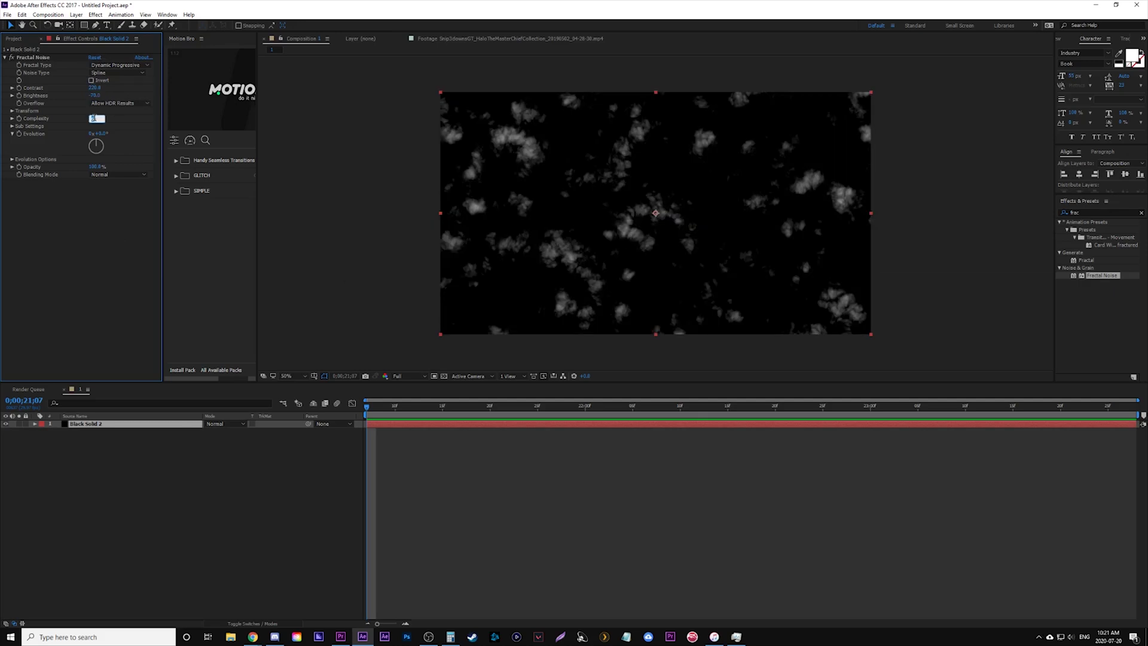
click(117, 223)
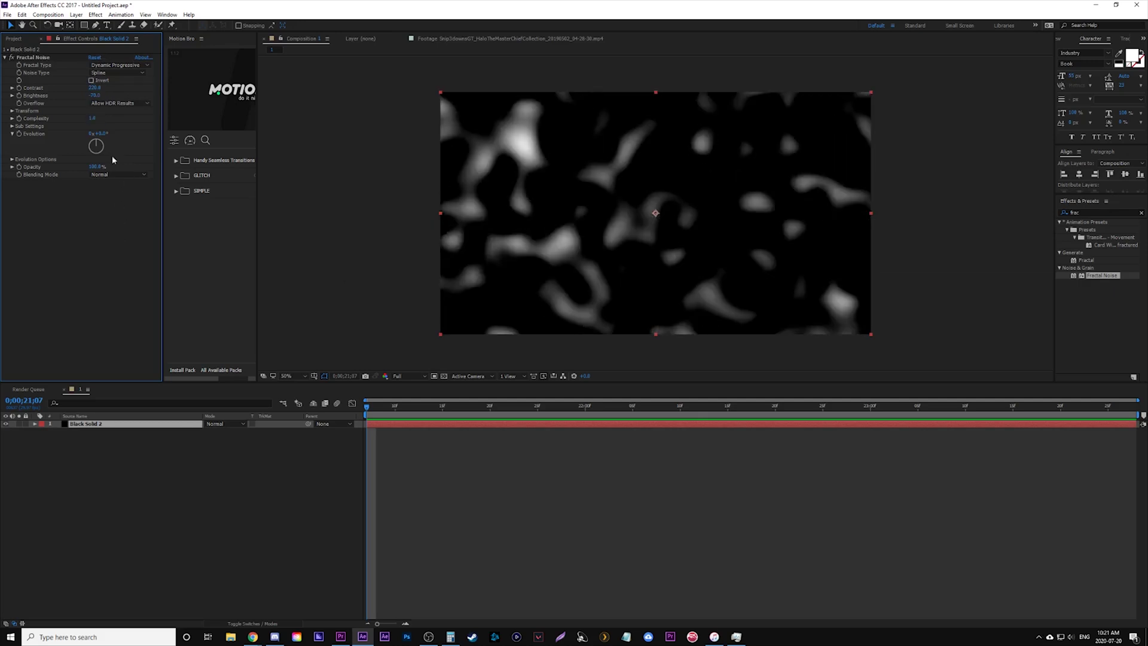
click(12, 111)
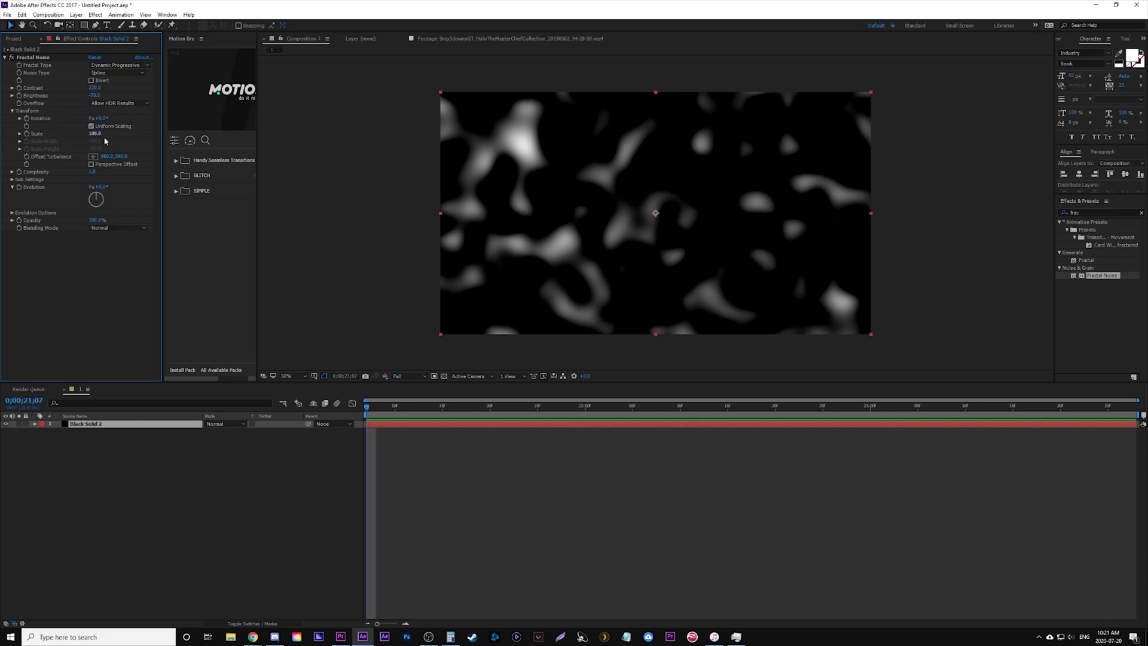
text(750)
key(Return)
key(e)
click(51, 439)
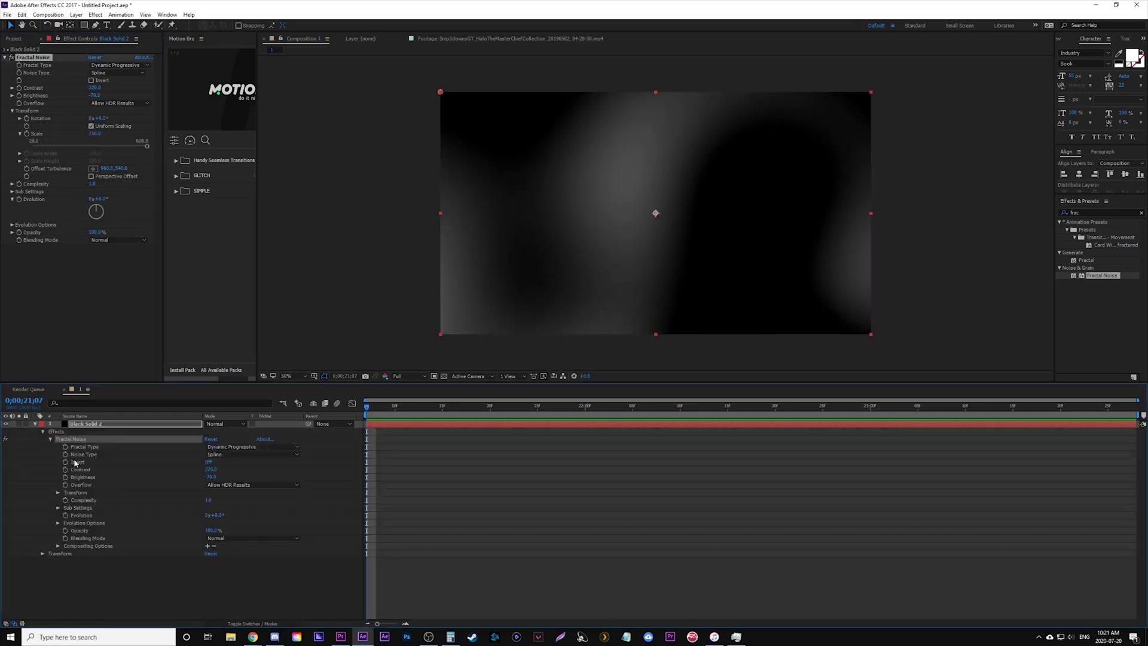
Drive the Fractal Noise Evolution with the expression time*200 and preview the animation.
alt+click(66, 515)
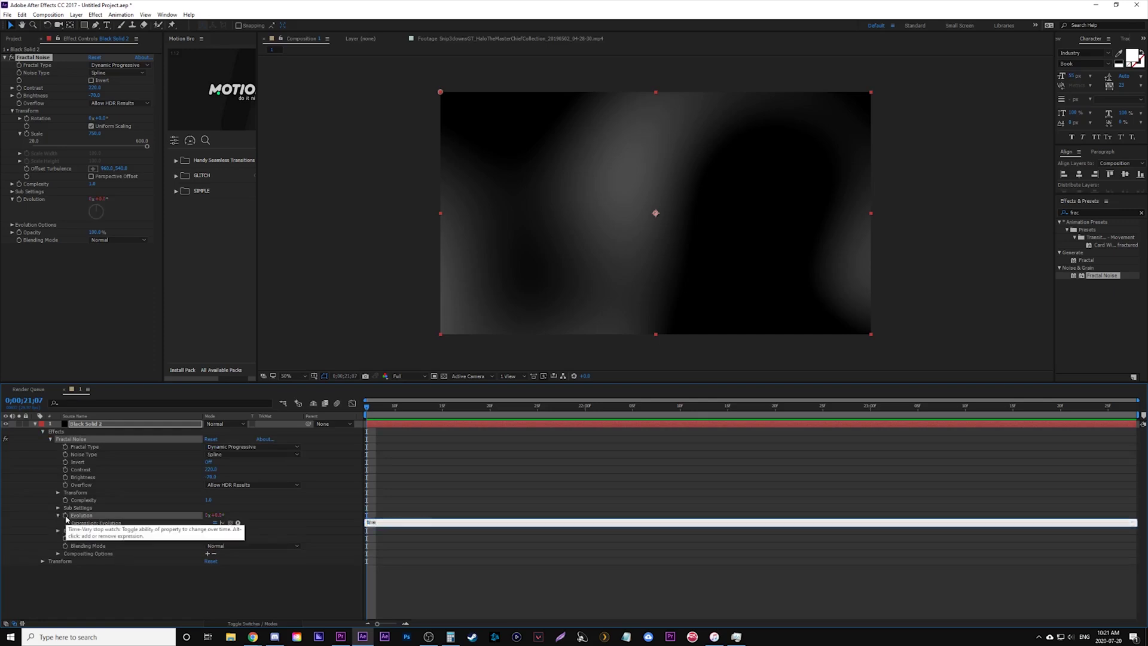
click(283, 576)
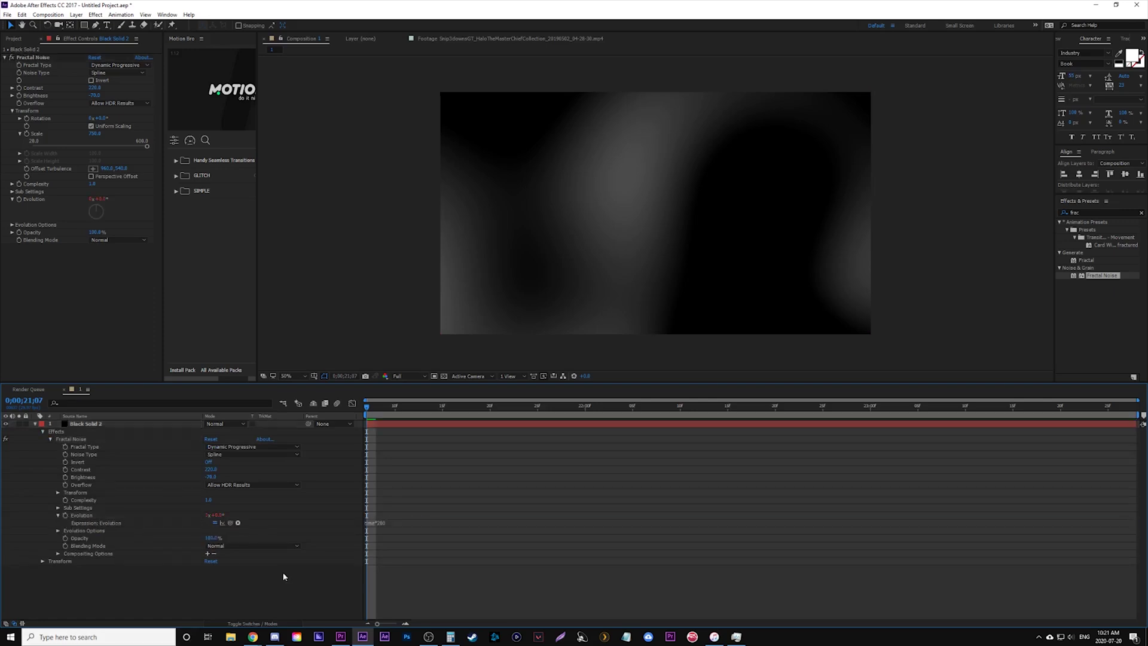
key(space)
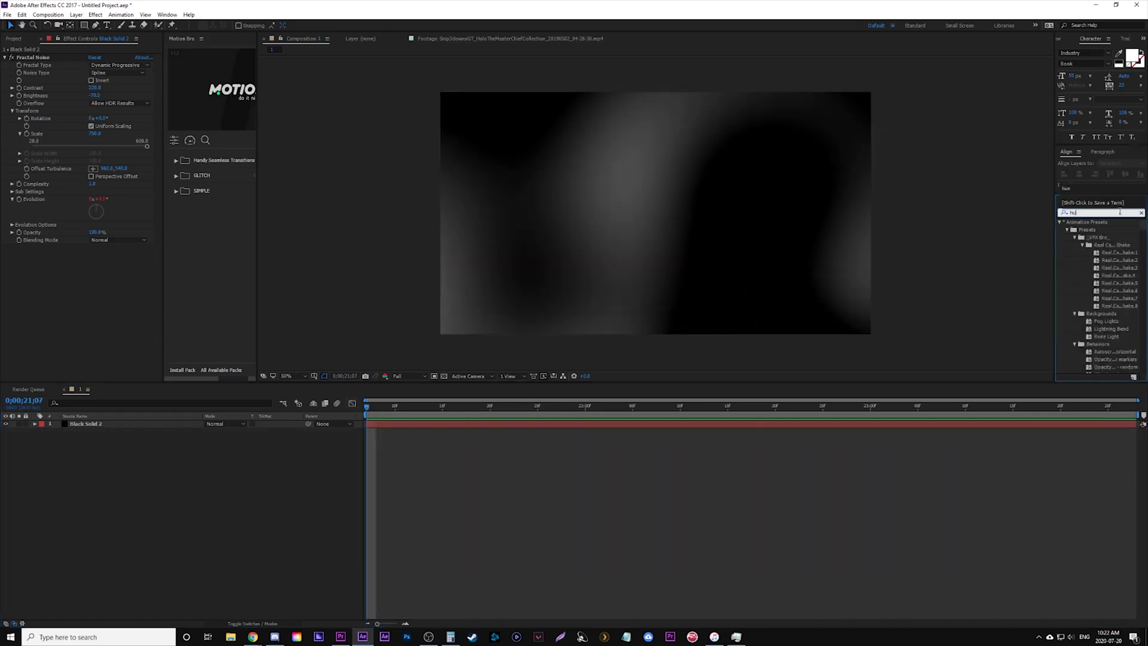
Apply Hue/Saturation to the solid with Colorize on, Saturation 60 and Hue 50° yellow.
text(ue)
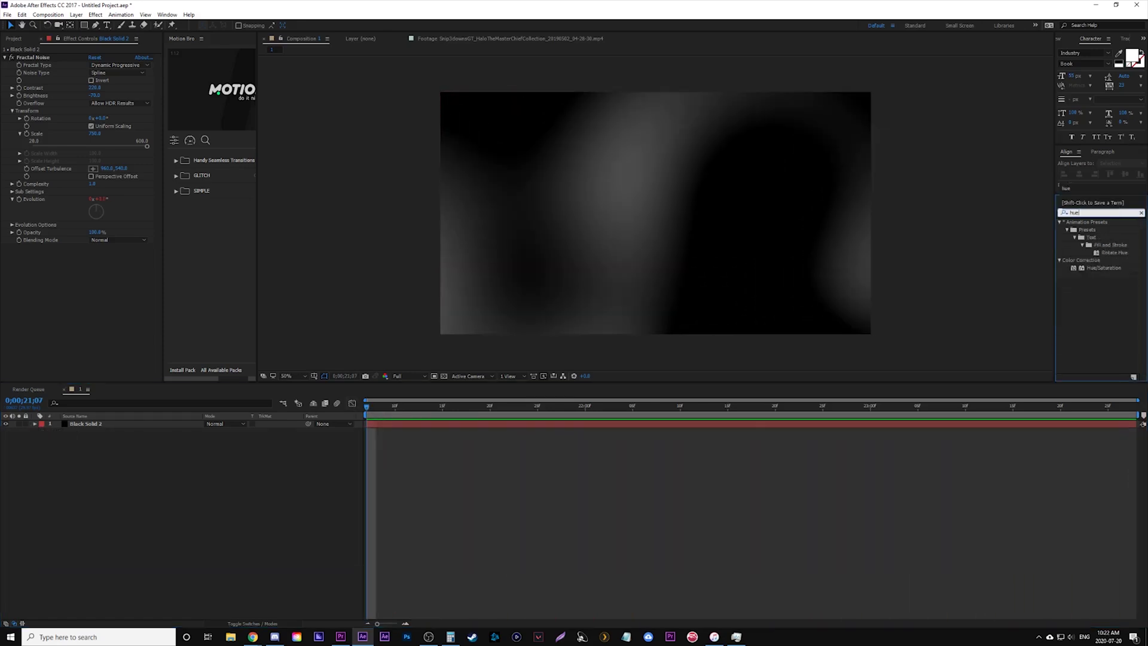
drag(531, 429, 532, 424)
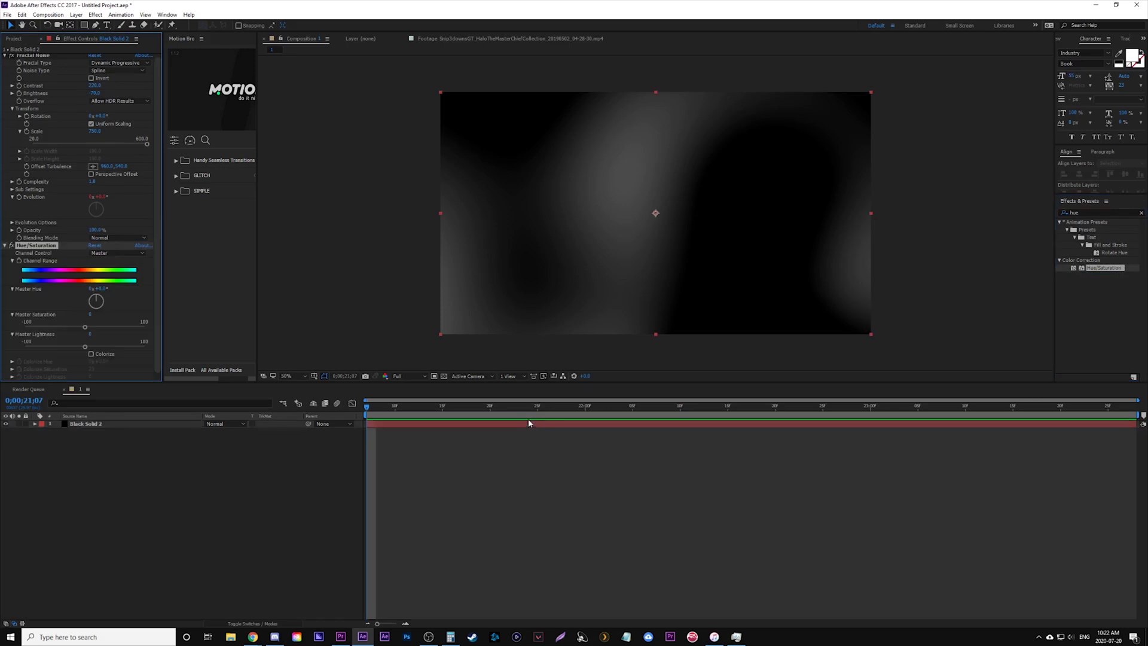
click(91, 174)
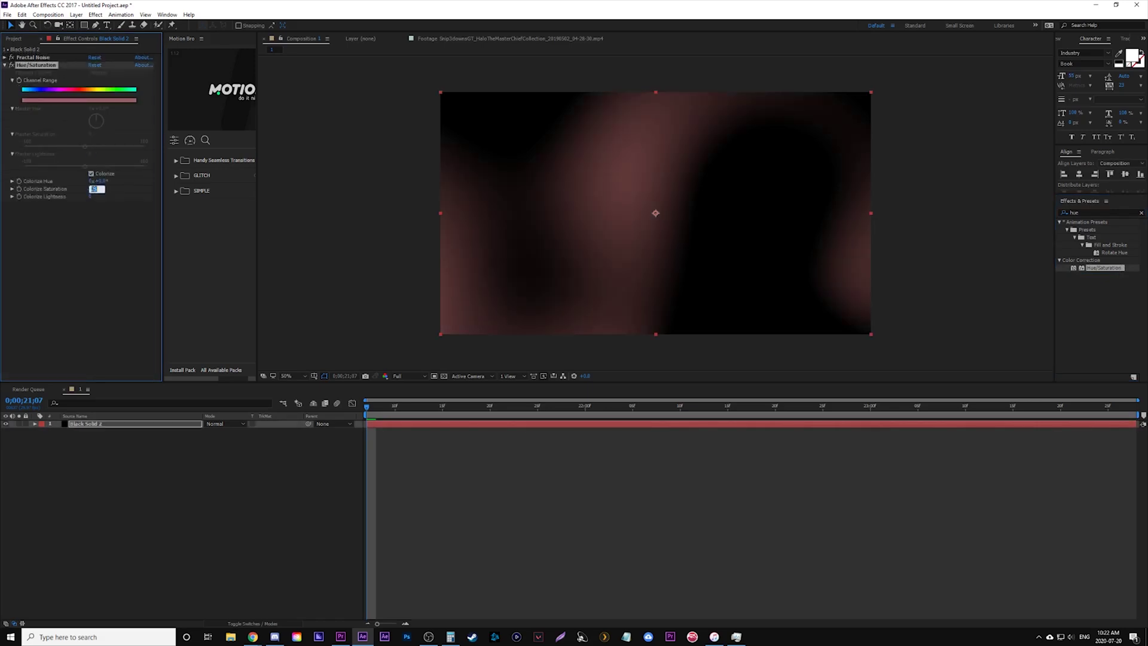
key(Return)
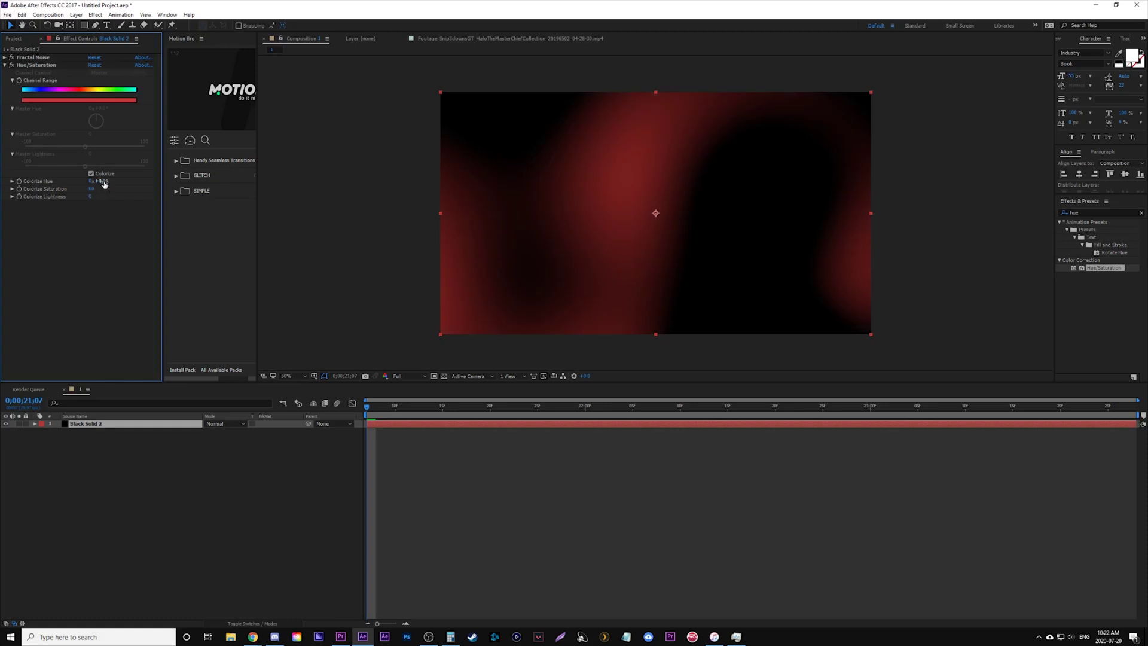
drag(103, 183, 130, 180)
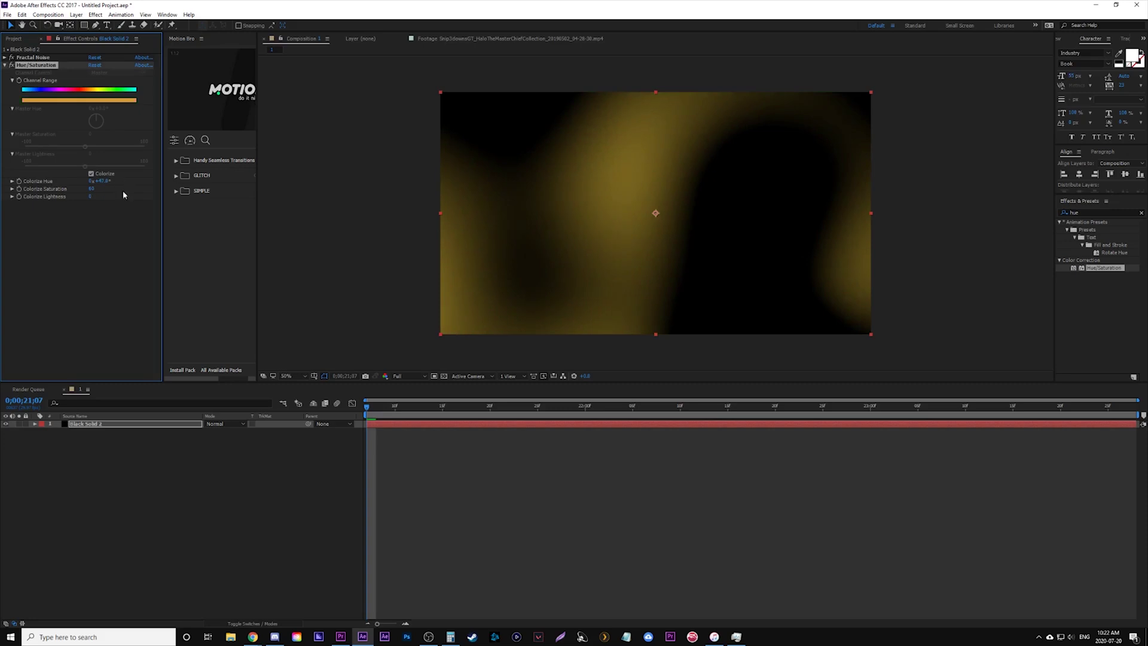
click(14, 39)
Place the gameplay MP4 beneath Black Solid 2 and set the solid's blend mode to Add.
drag(18, 128, 184, 501)
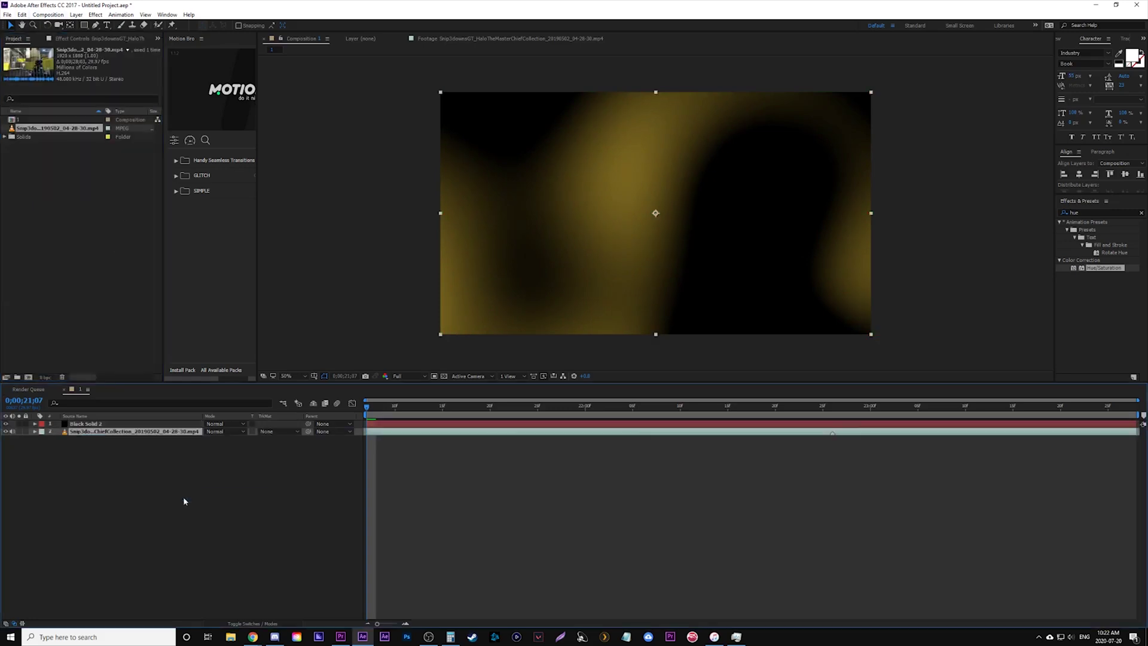
click(219, 424)
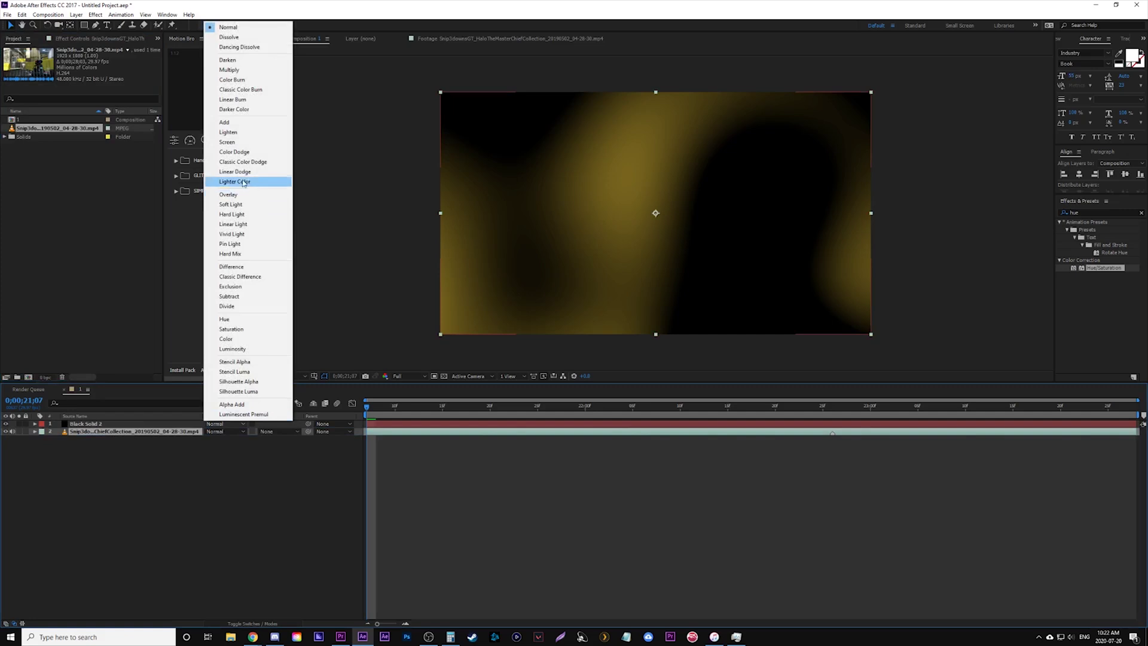
click(241, 144)
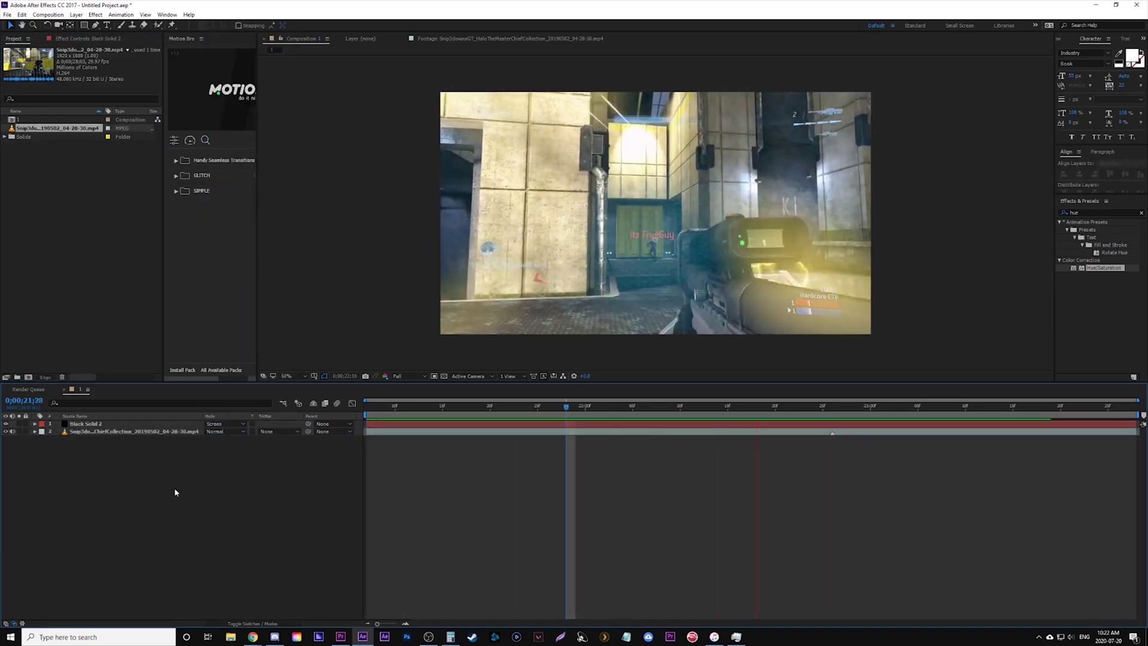
click(240, 424)
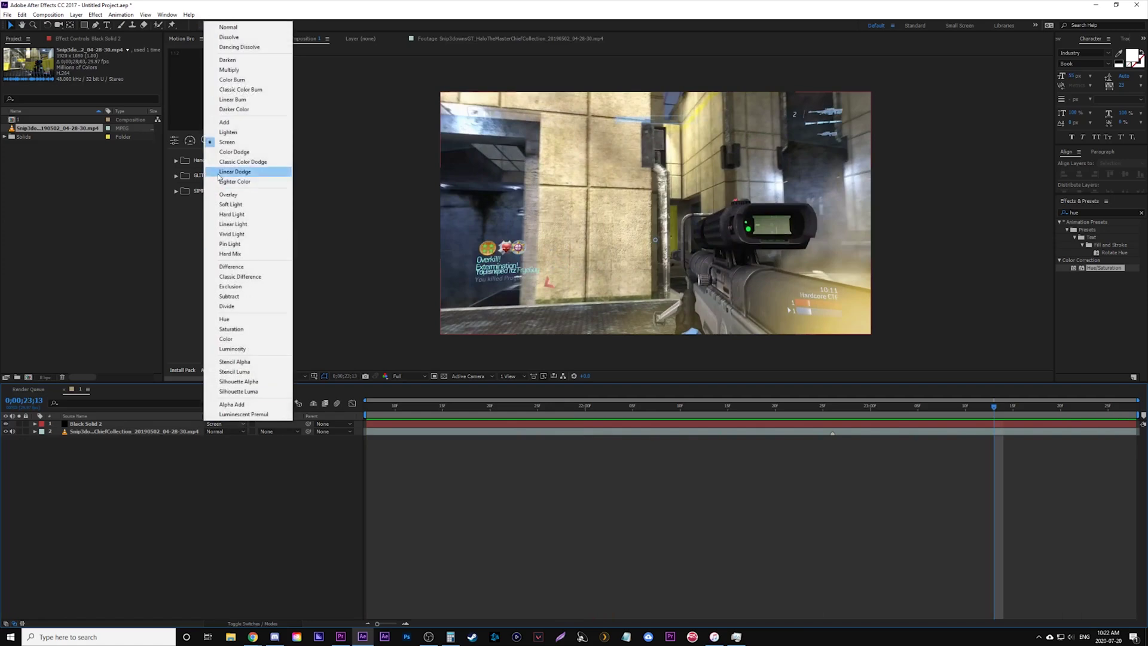
click(224, 121)
click(376, 410)
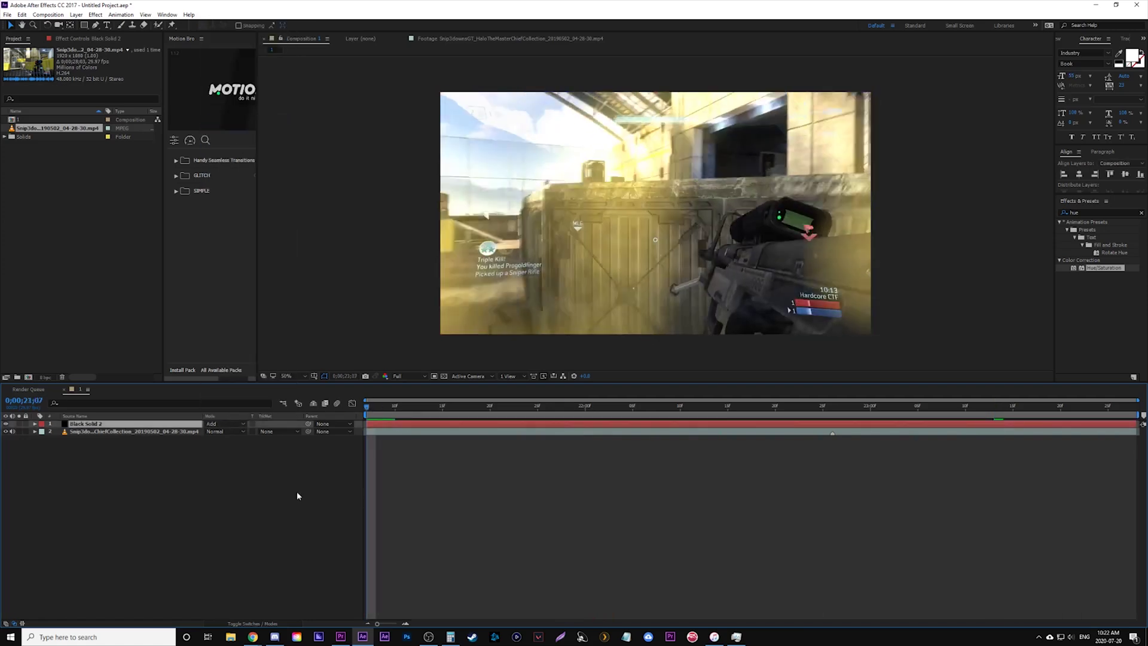